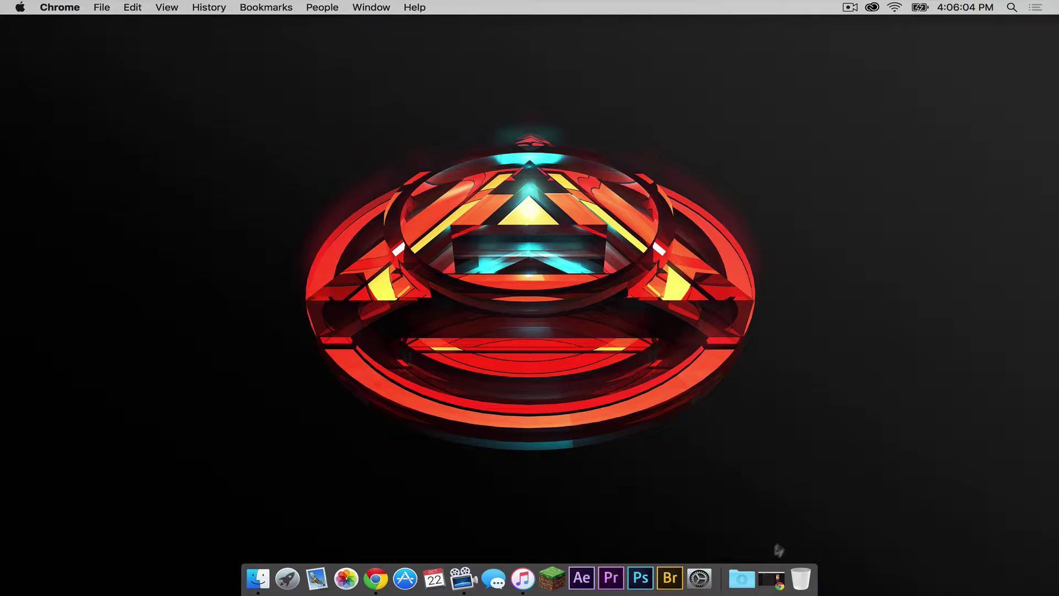
Step: Download GravityGun-5.0.0.jar from the mod's version list, skipping the adf.ly ad
{"action": "left_click", "coordinate": [771, 577]}
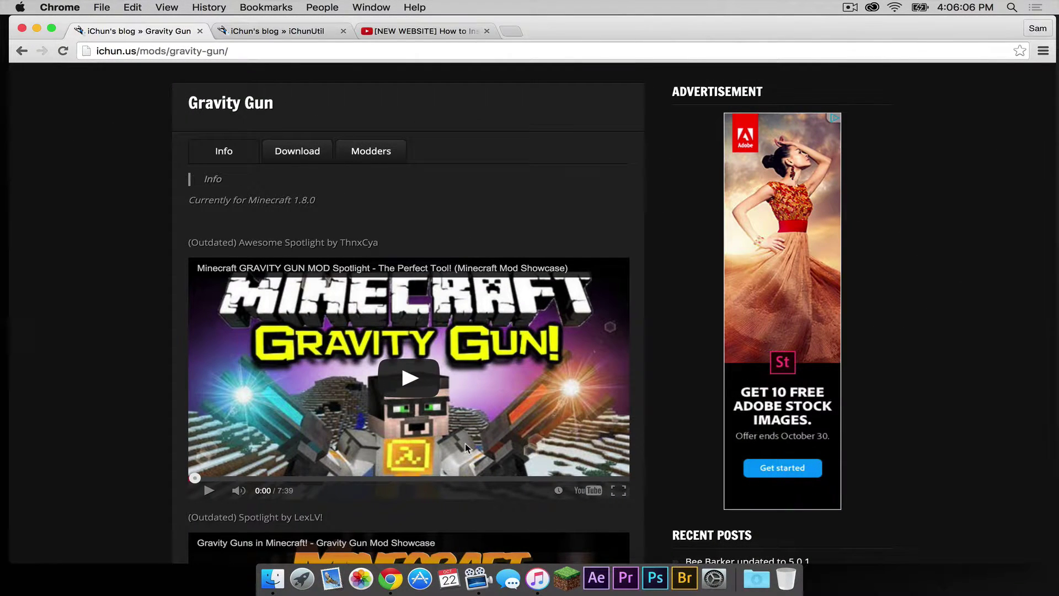
{"action": "scroll", "coordinate": [166, 193], "scroll_direction": "up", "scroll_amount": 3}
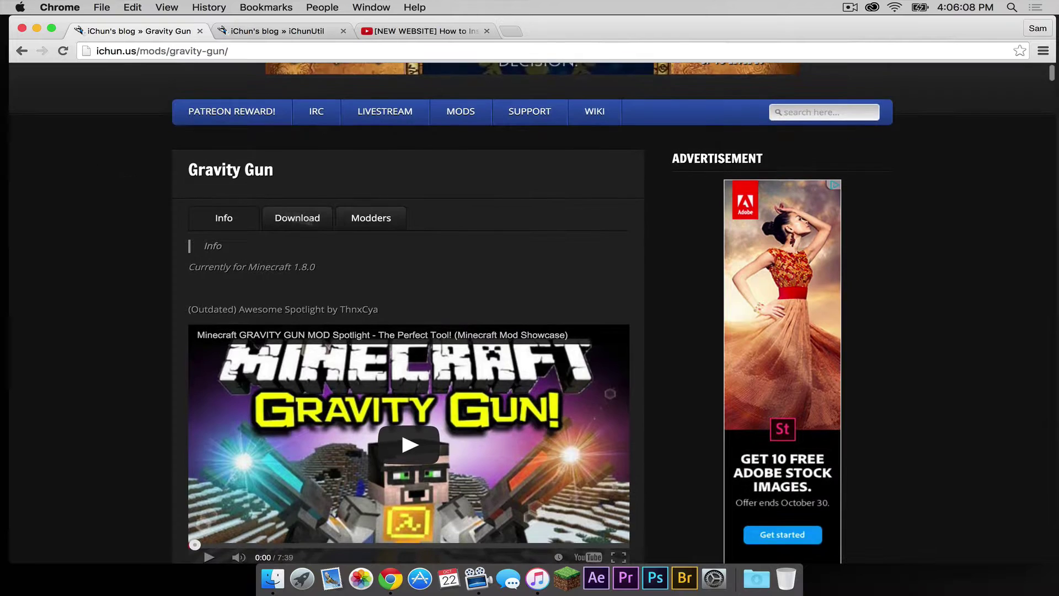
{"action": "scroll", "coordinate": [407, 230], "scroll_direction": "down", "scroll_amount": 1}
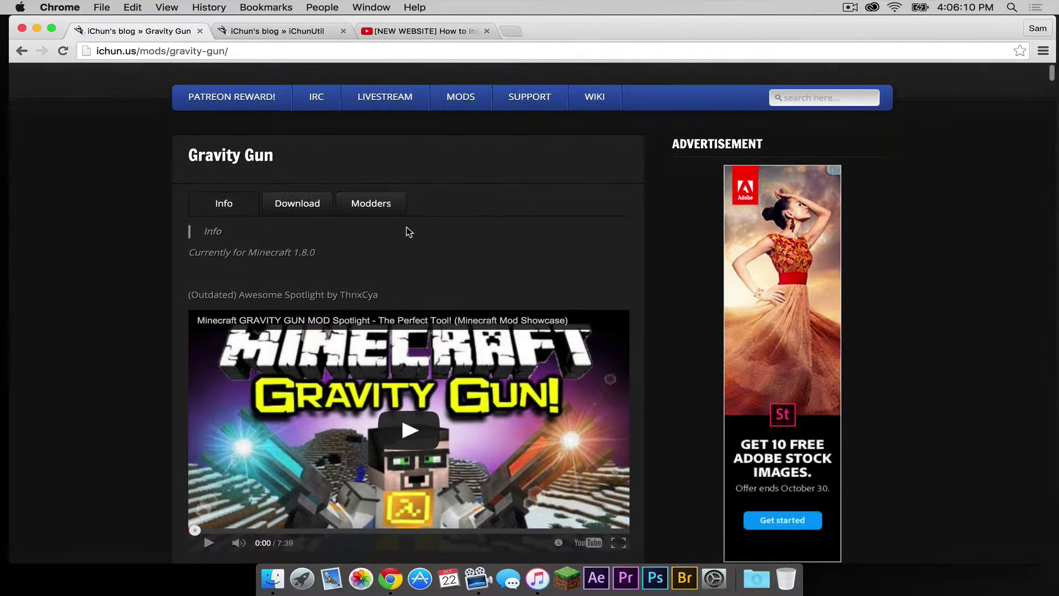
{"action": "scroll", "coordinate": [283, 171], "scroll_direction": "down", "scroll_amount": 2}
{"action": "left_click", "coordinate": [286, 173]}
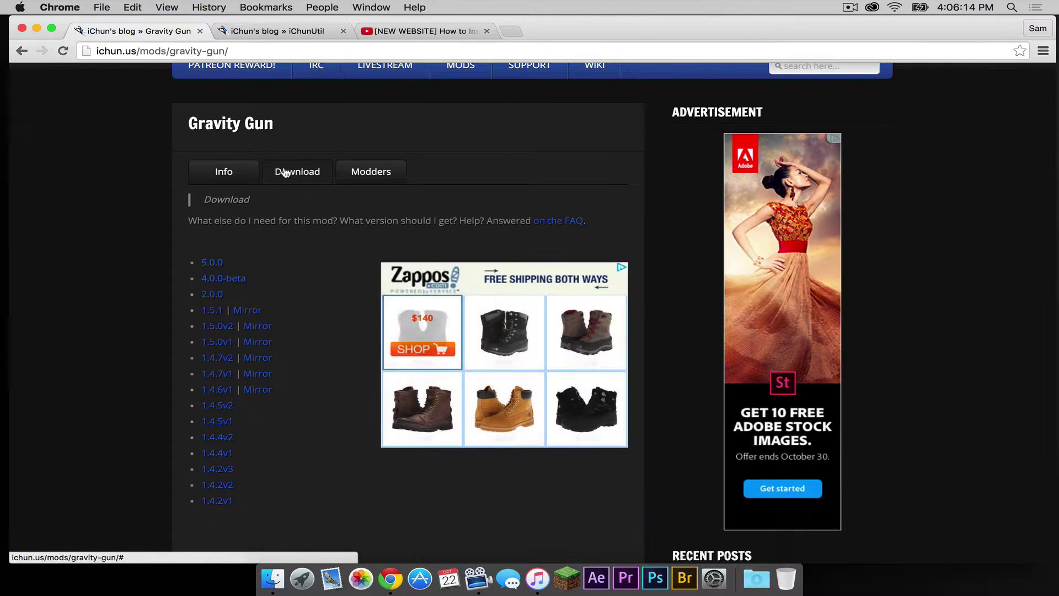
{"action": "scroll", "coordinate": [259, 159], "scroll_direction": "down", "scroll_amount": 2}
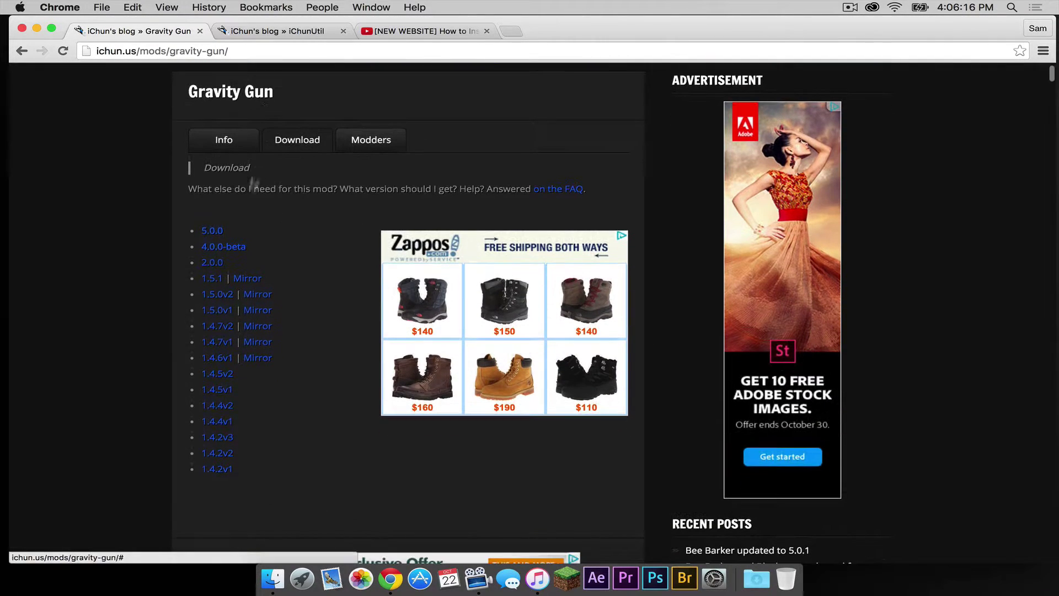
{"action": "left_click", "coordinate": [204, 229]}
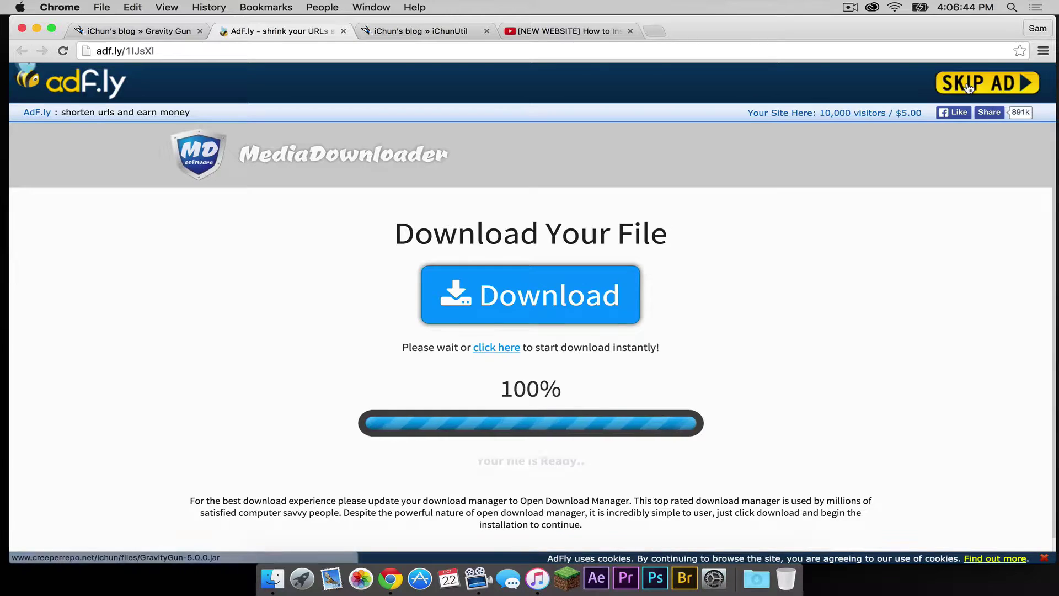
{"action": "left_click", "coordinate": [964, 85]}
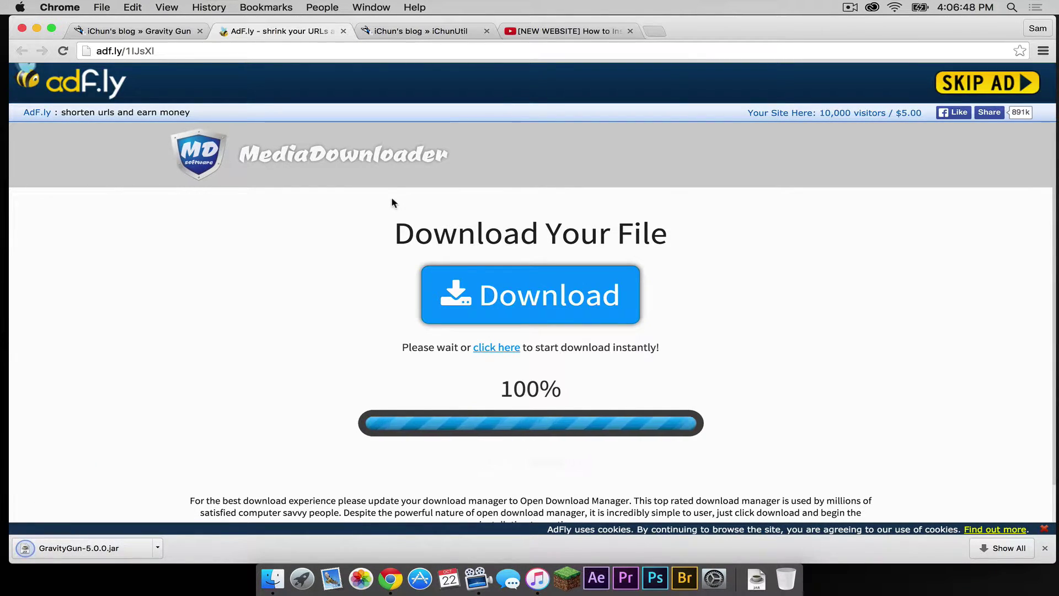
Step: Close the adf.ly and Gravity Gun tabs, then download iChunUtil-5.5.0.jar past the adf.ly ad
{"action": "left_click", "coordinate": [343, 31]}
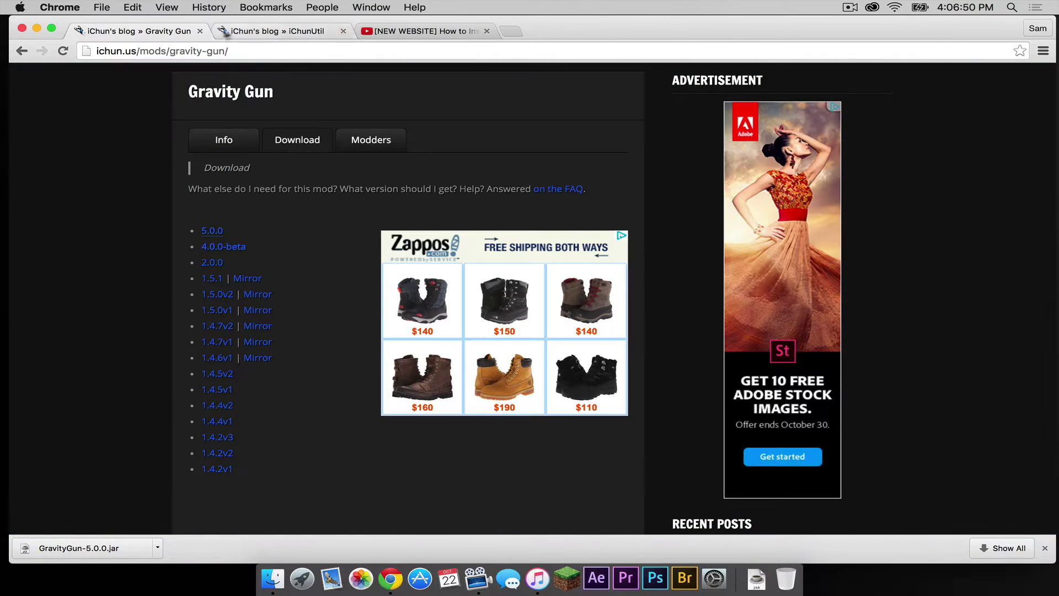
{"action": "left_click", "coordinate": [200, 31]}
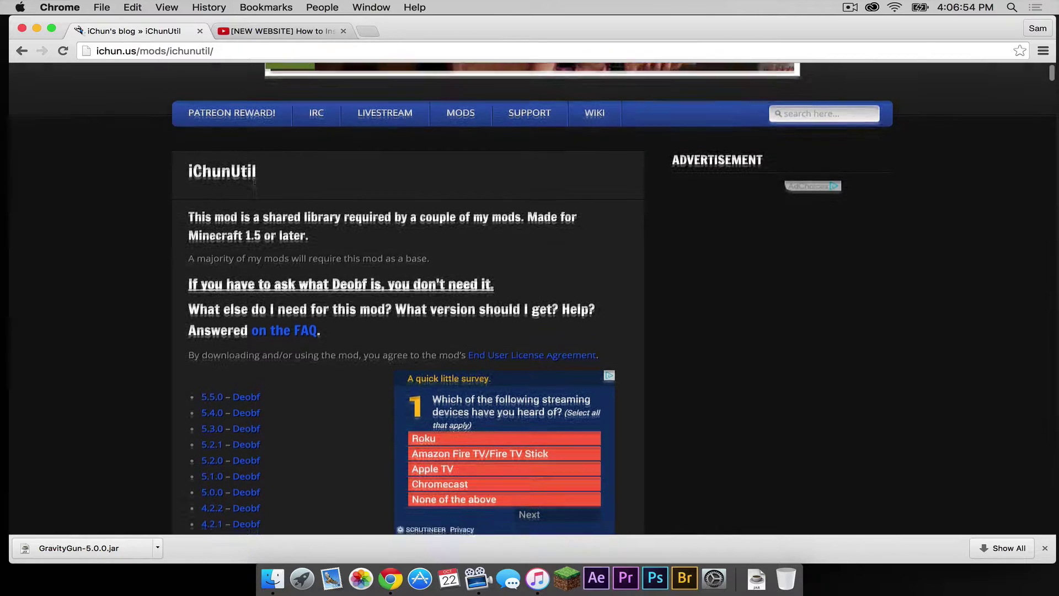
{"action": "scroll", "coordinate": [255, 185], "scroll_direction": "down", "scroll_amount": 1}
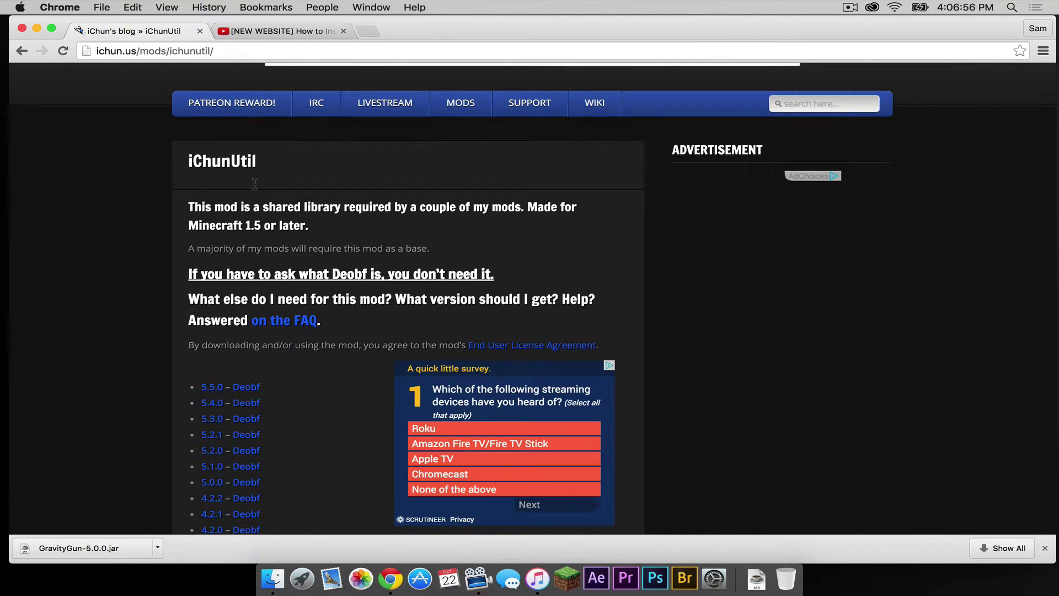
{"action": "scroll", "coordinate": [385, 349], "scroll_direction": "down", "scroll_amount": 5}
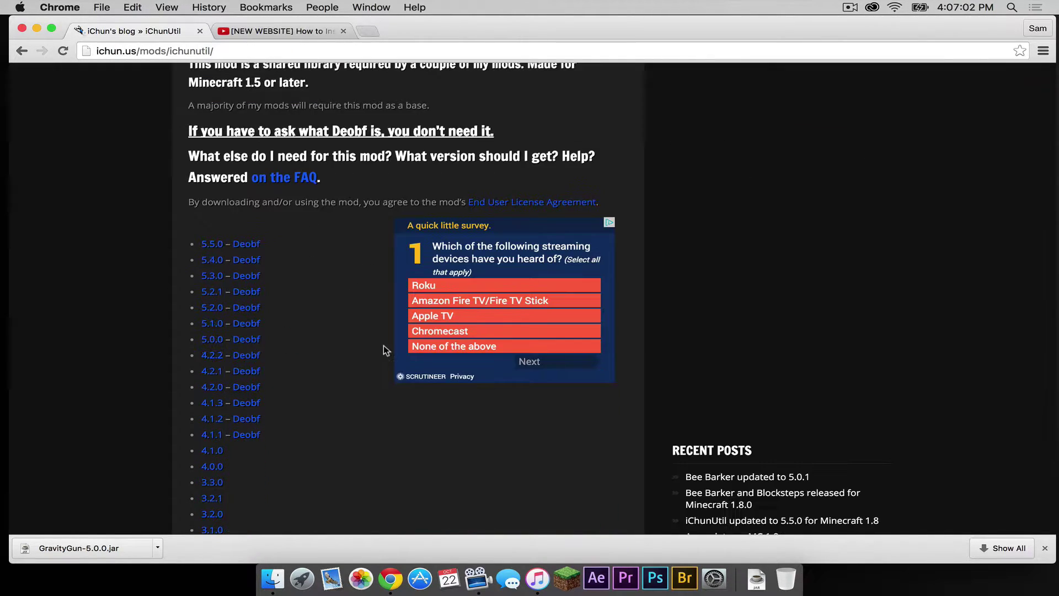
{"action": "left_click", "coordinate": [219, 246]}
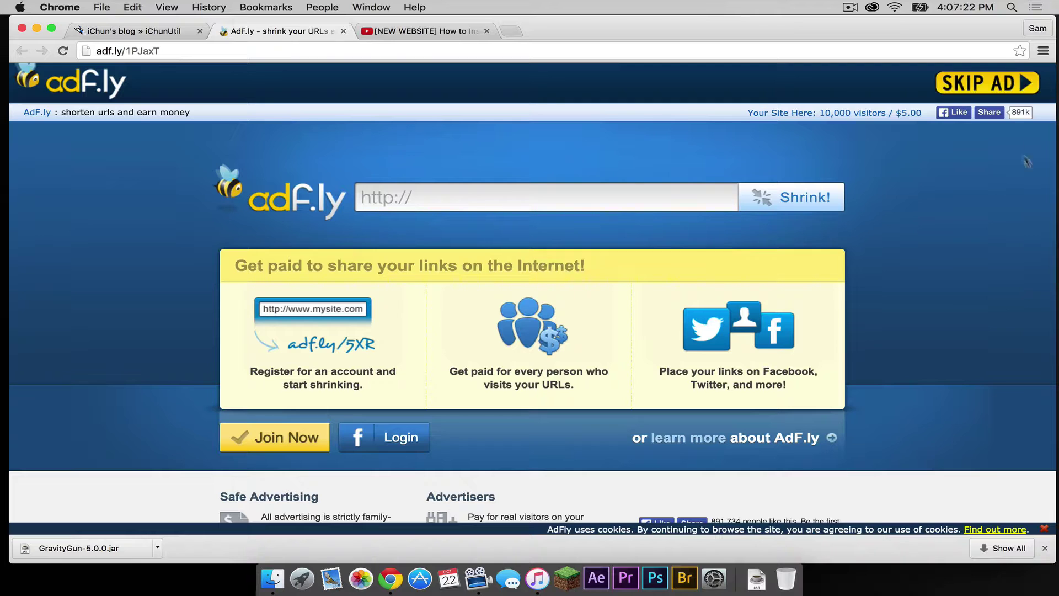
{"action": "left_click", "coordinate": [994, 89]}
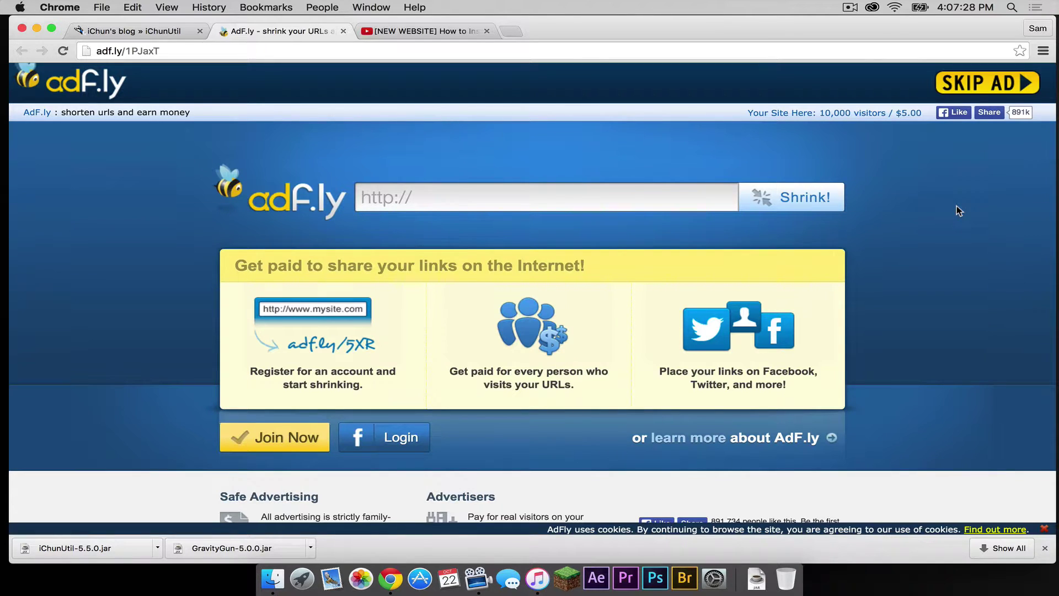
{"action": "left_click", "coordinate": [343, 31]}
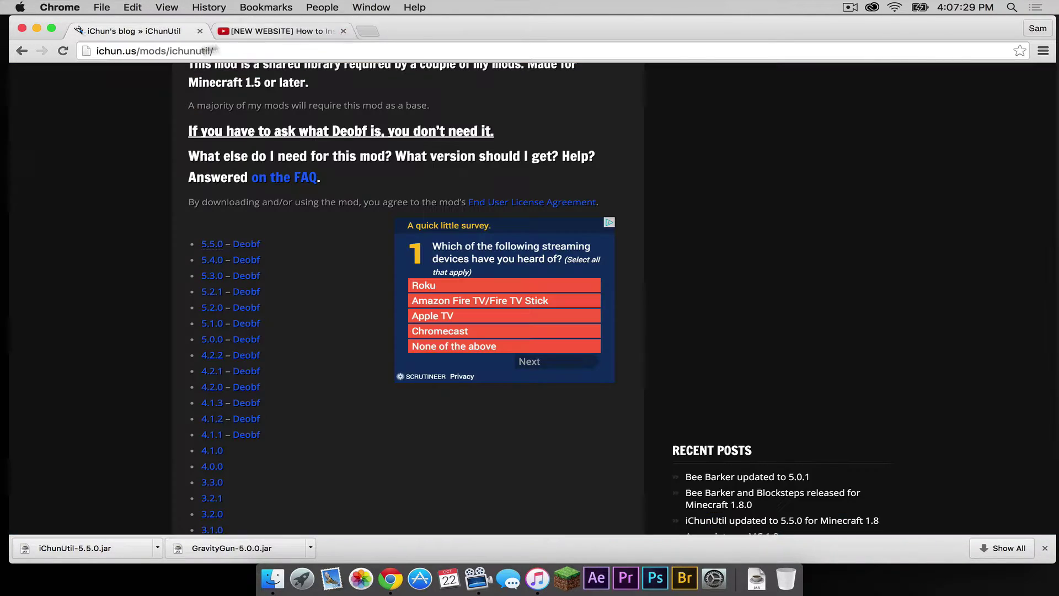
Step: Close the iChunUtil blog tab and fan out GravityGun-5.0.0.jar and iChunUtil-5.5.0.jar from Downloads
{"action": "left_click", "coordinate": [199, 31]}
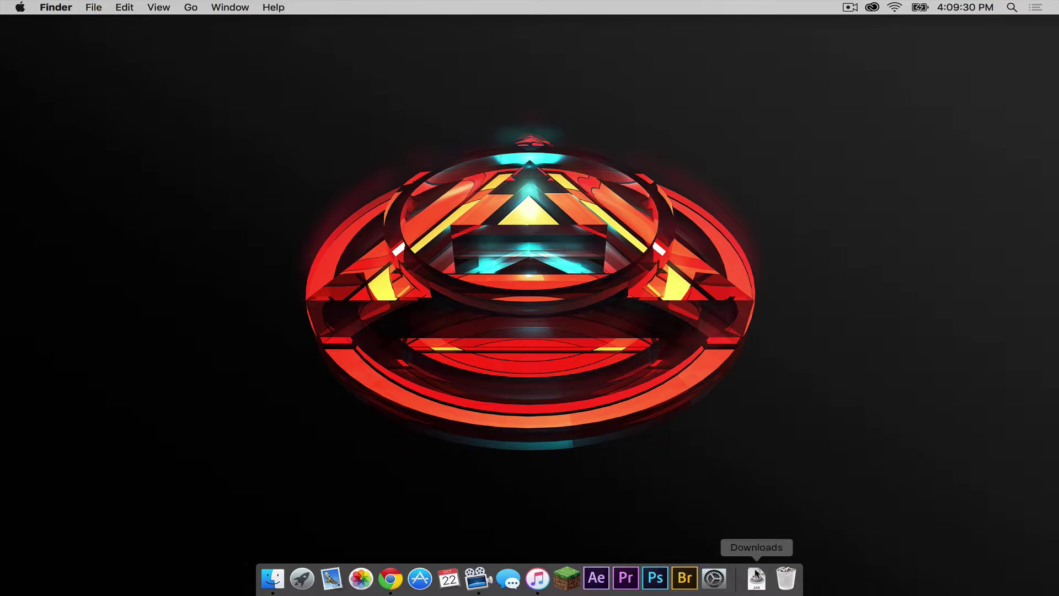
{"action": "left_click", "coordinate": [757, 577]}
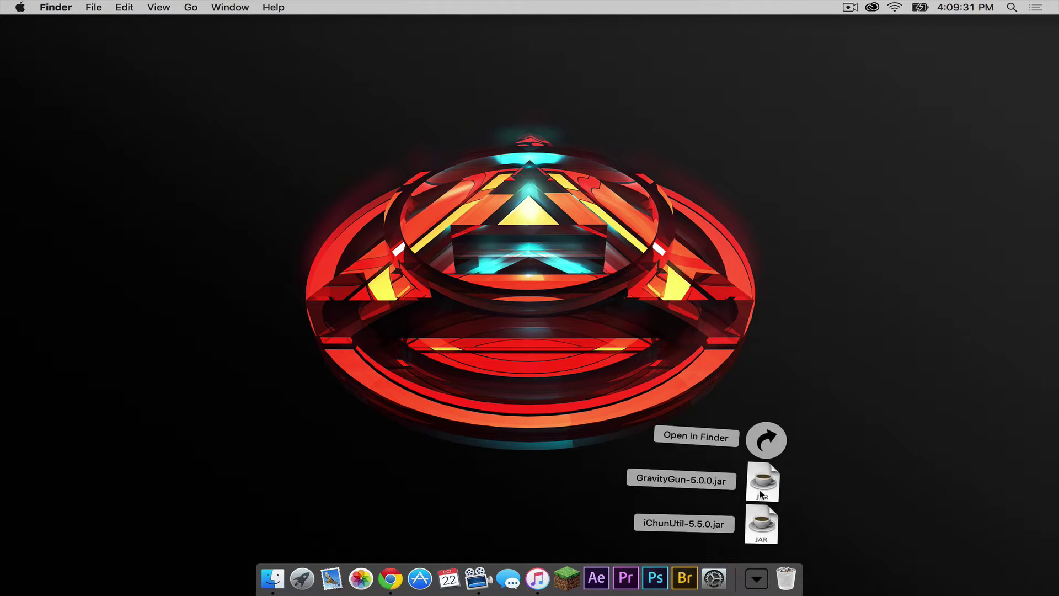
Step: Drag GravityGun-5.0.0.jar and iChunUtil-5.5.0.jar from Downloads onto the desktop
{"action": "left_click_drag", "start_coordinate": [827, 384], "coordinate": [987, 116]}
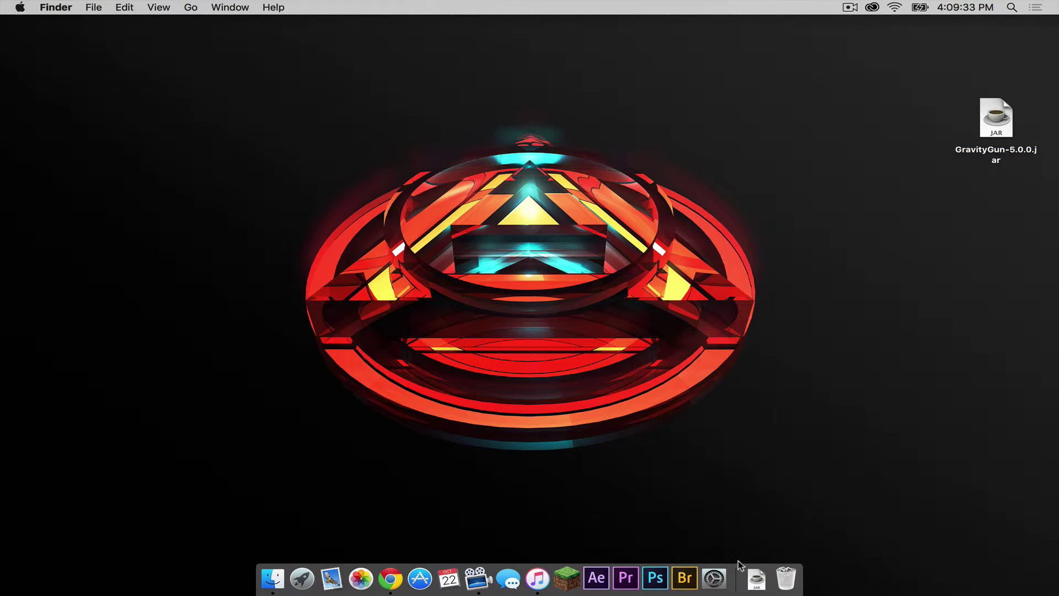
{"action": "left_click", "coordinate": [756, 576]}
{"action": "left_click_drag", "start_coordinate": [759, 522], "coordinate": [965, 264]}
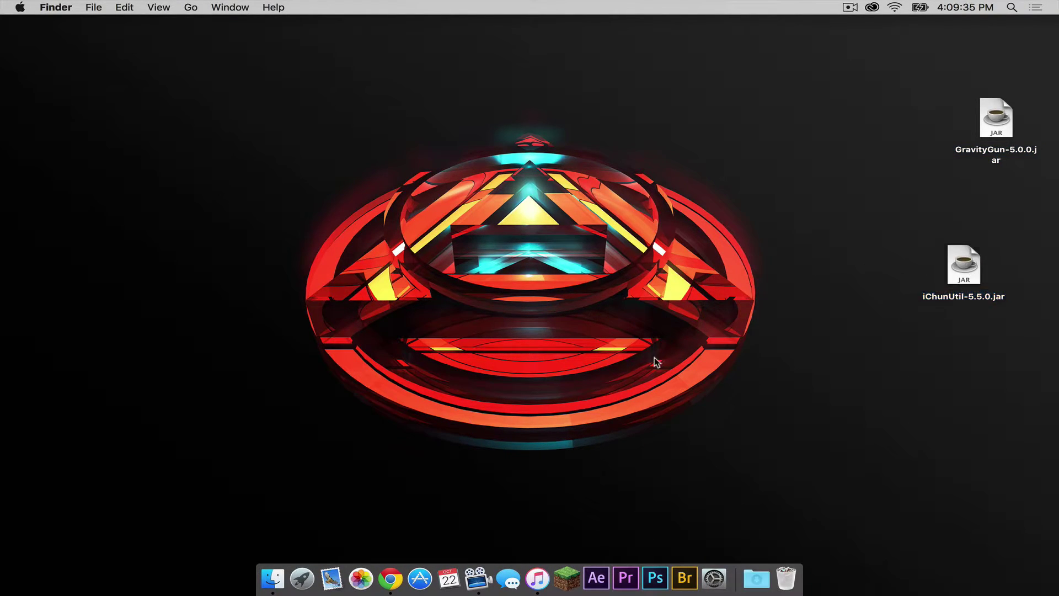
Step: In Finder, navigate to ~/Library/Application Support/minecraft/mods
{"action": "left_click", "coordinate": [273, 578]}
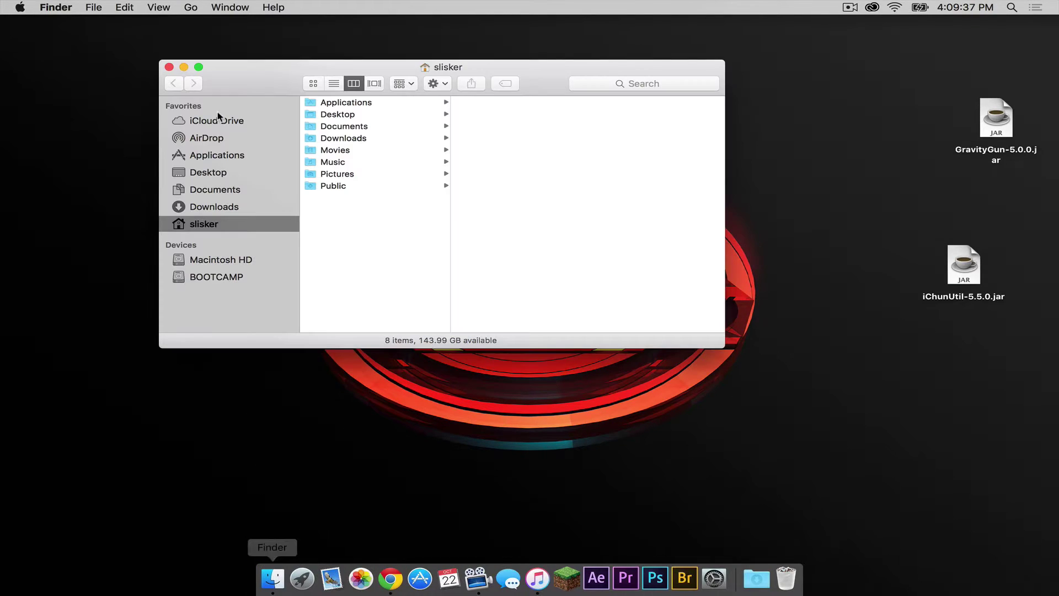
{"action": "left_click", "coordinate": [195, 8]}
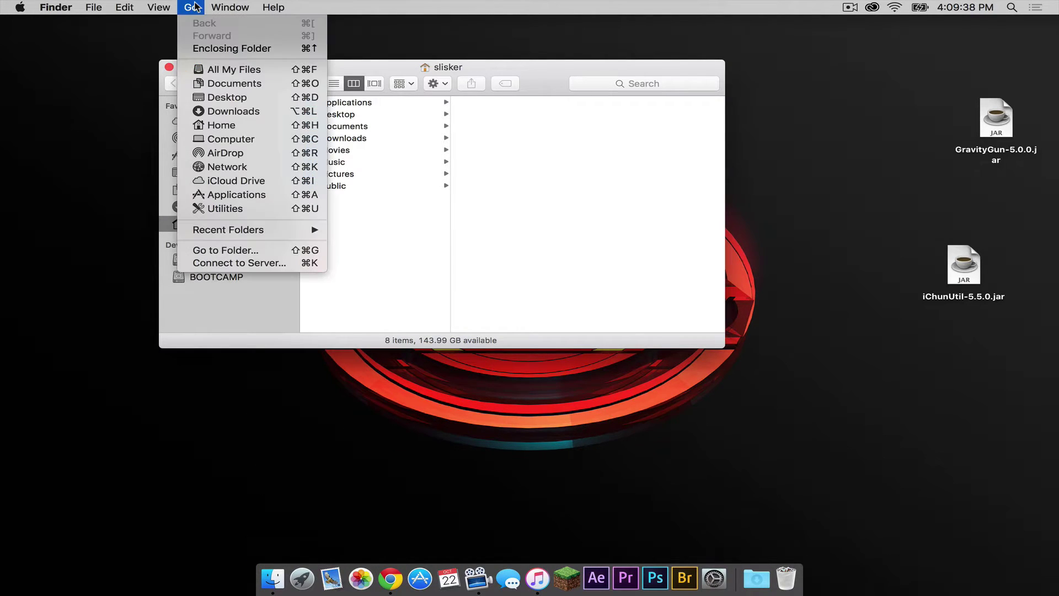
{"action": "left_click", "coordinate": [234, 251]}
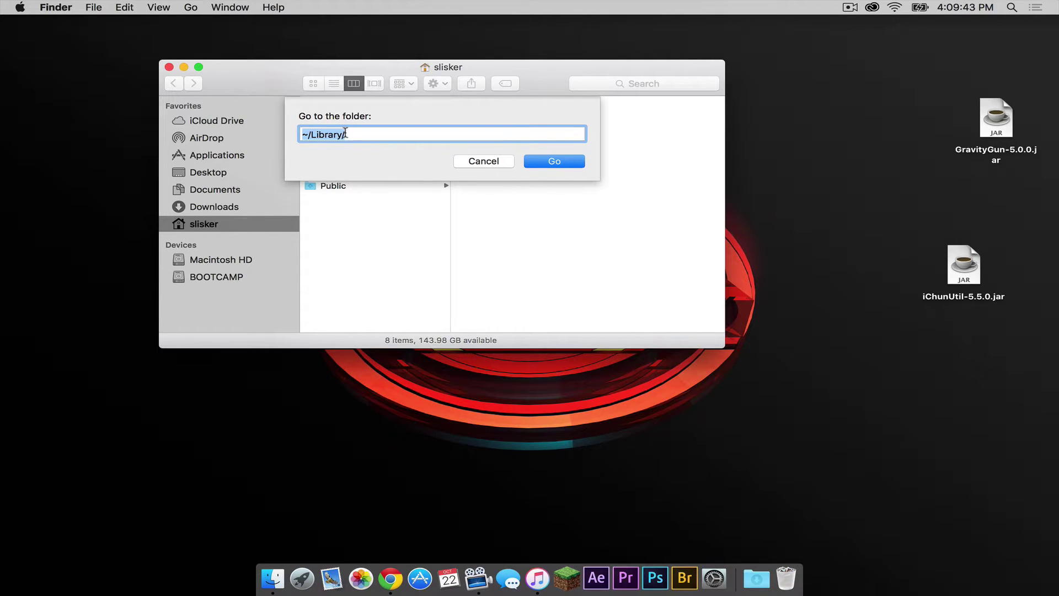
{"action": "left_click", "coordinate": [554, 162]}
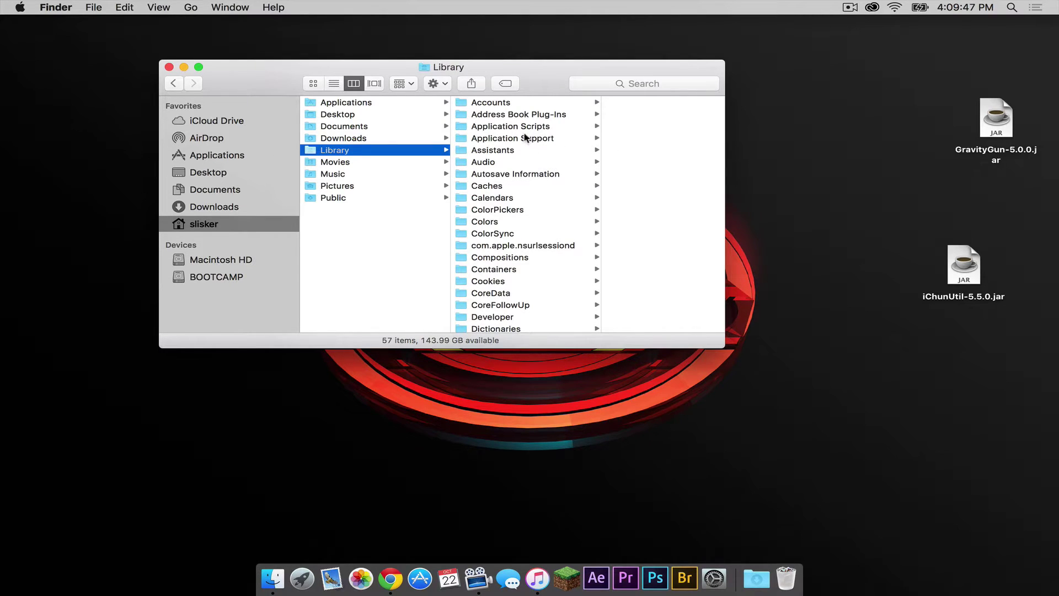
{"action": "left_click", "coordinate": [524, 138]}
{"action": "scroll", "coordinate": [606, 204], "scroll_direction": "down", "scroll_amount": 10}
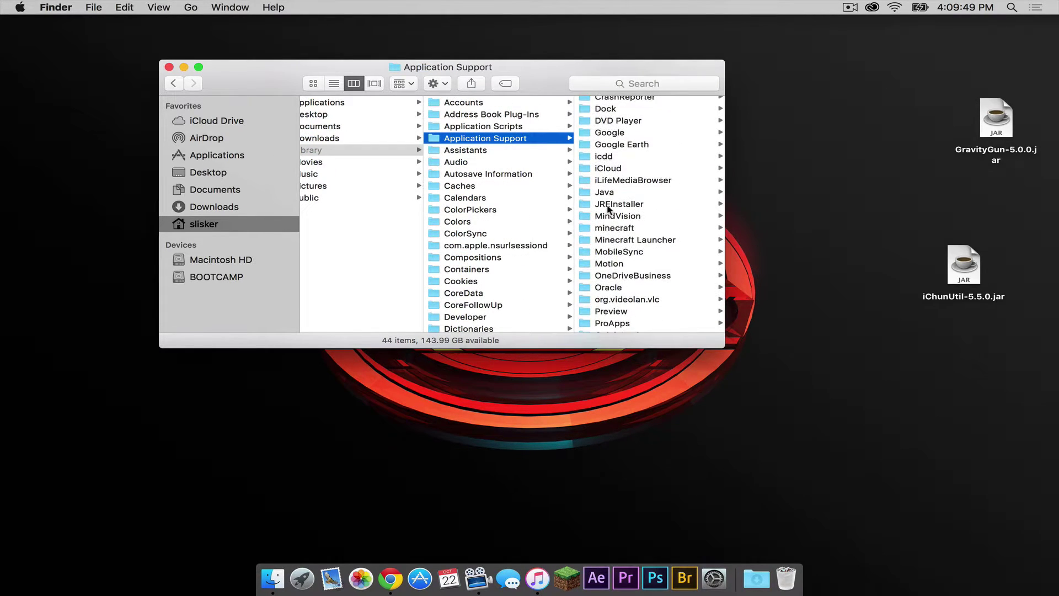
{"action": "left_click", "coordinate": [609, 228]}
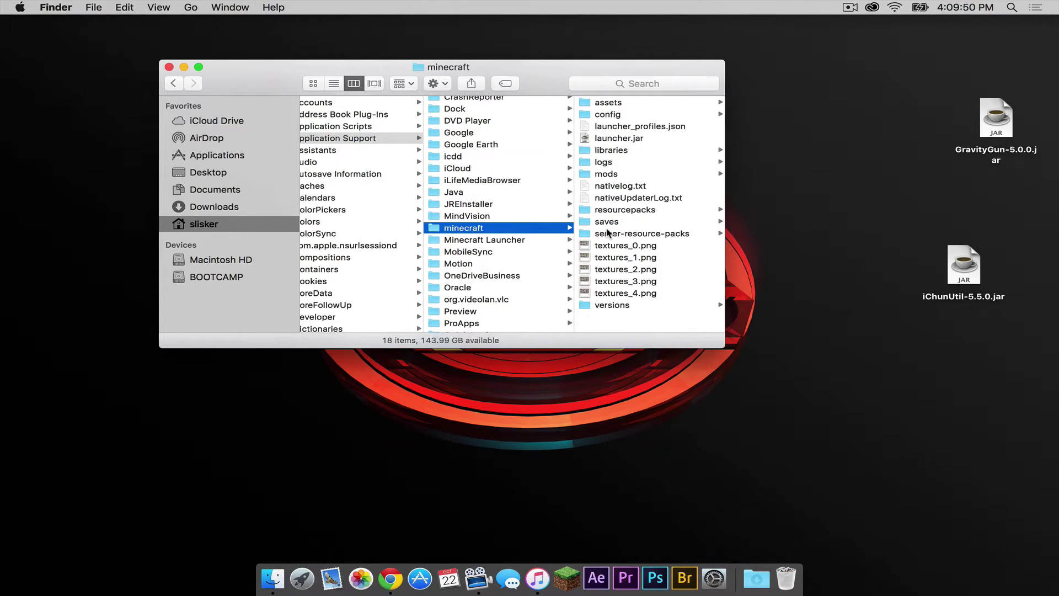
{"action": "left_click", "coordinate": [606, 176]}
Step: Move both jars from the desktop into the mods folder and close the window
{"action": "left_click_drag", "start_coordinate": [972, 270], "coordinate": [669, 172]}
{"action": "left_click_drag", "start_coordinate": [1001, 116], "coordinate": [546, 190]}
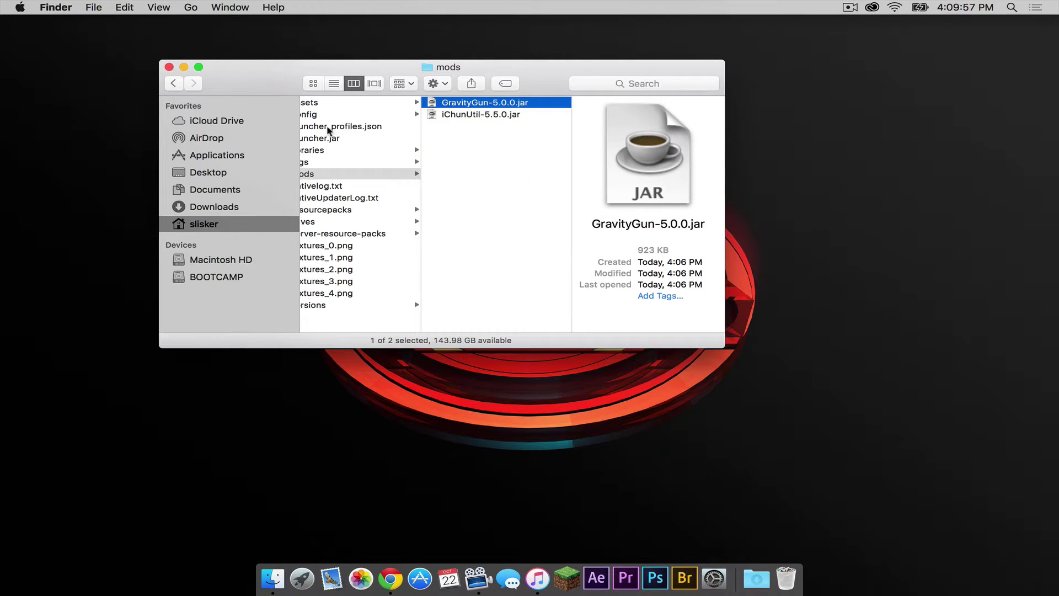
{"action": "left_click", "coordinate": [169, 68]}
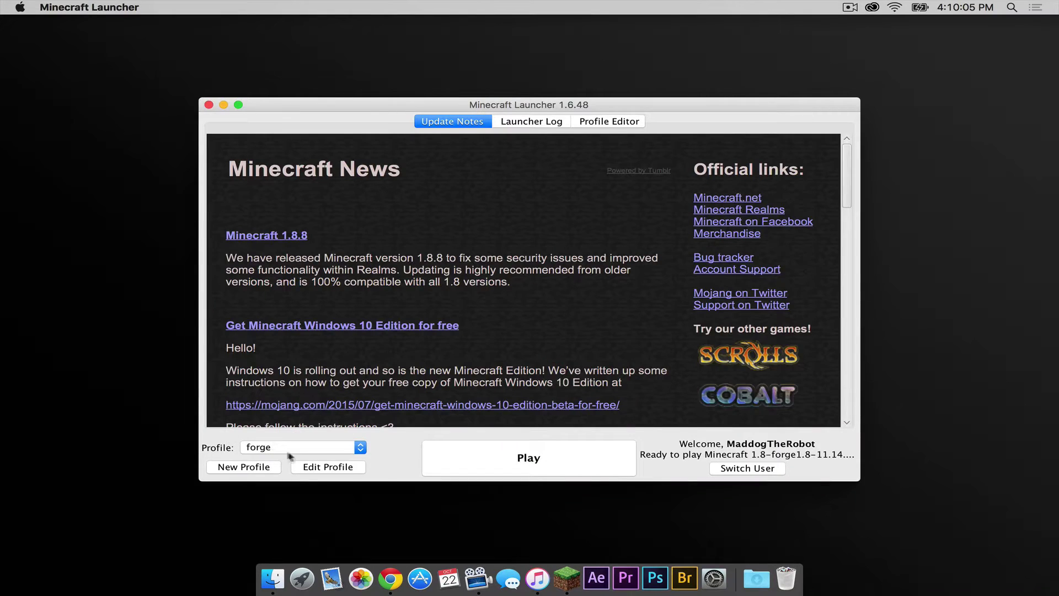
Step: Play the forge profile, create a new Creative singleplayer world, and open the creative inventory
{"action": "left_click", "coordinate": [532, 455]}
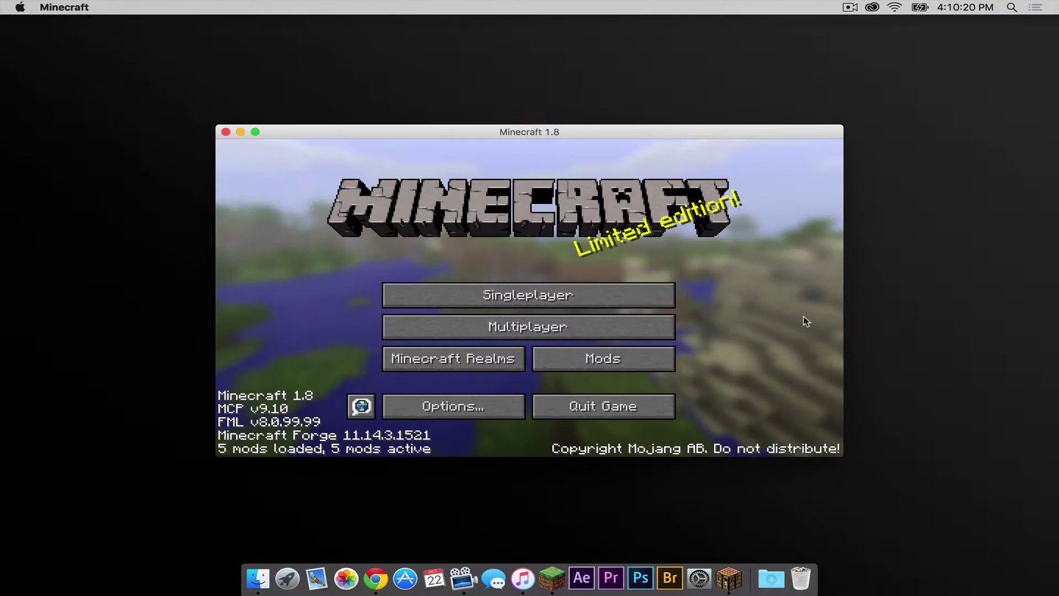
{"action": "left_click", "coordinate": [527, 295]}
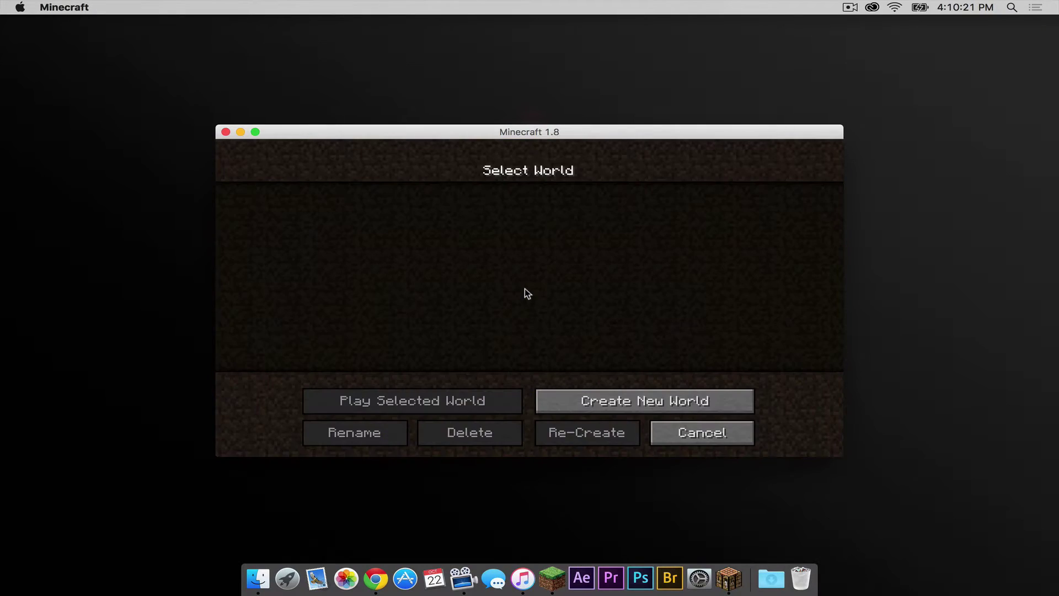
{"action": "left_click", "coordinate": [651, 402]}
{"action": "left_click", "coordinate": [568, 307]}
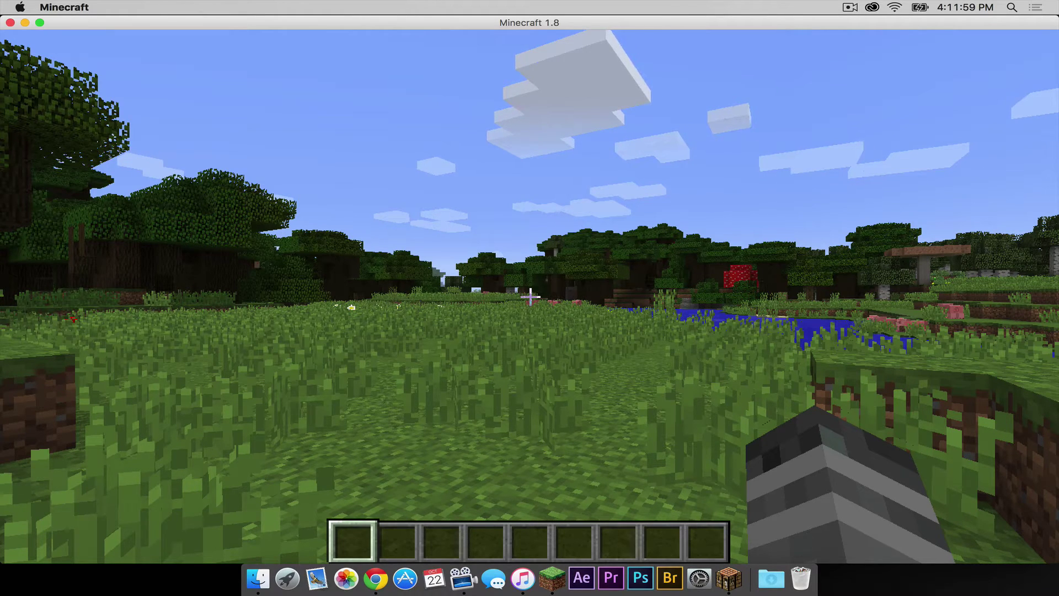
{"action": "key", "text": "e"}
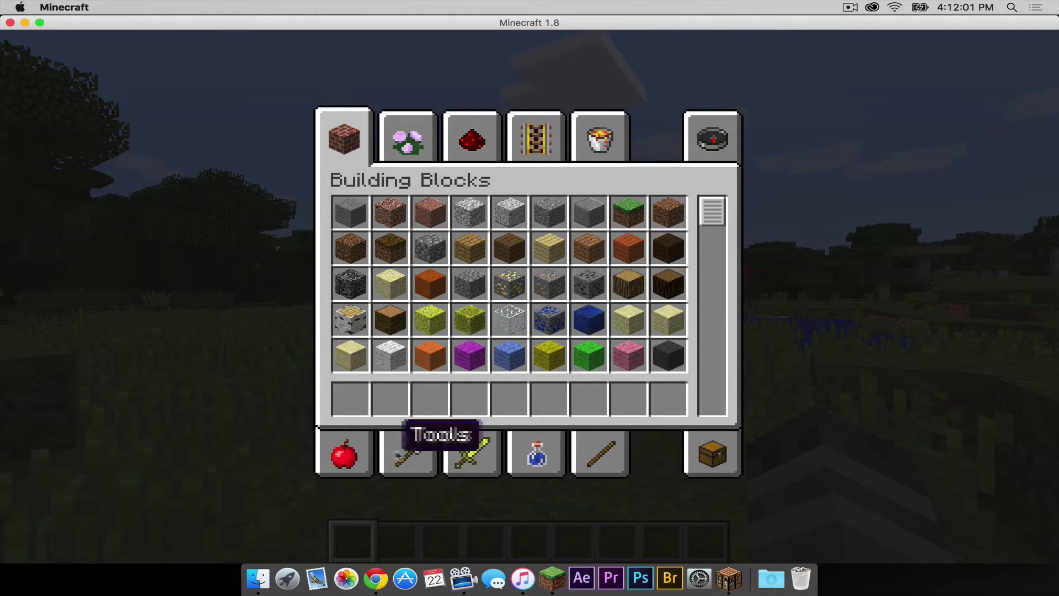
Step: From the Tools tab, put Gravity Gun in hotbar slot 1 and Supercharged Gravity Gun in slot 2
{"action": "left_click", "coordinate": [407, 454]}
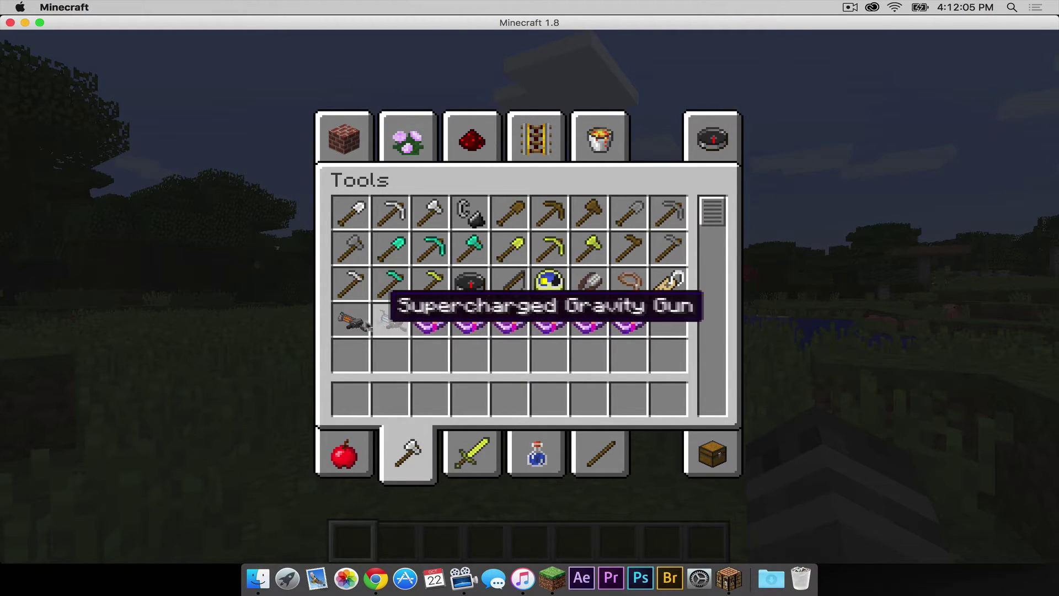
{"action": "left_click", "coordinate": [350, 320]}
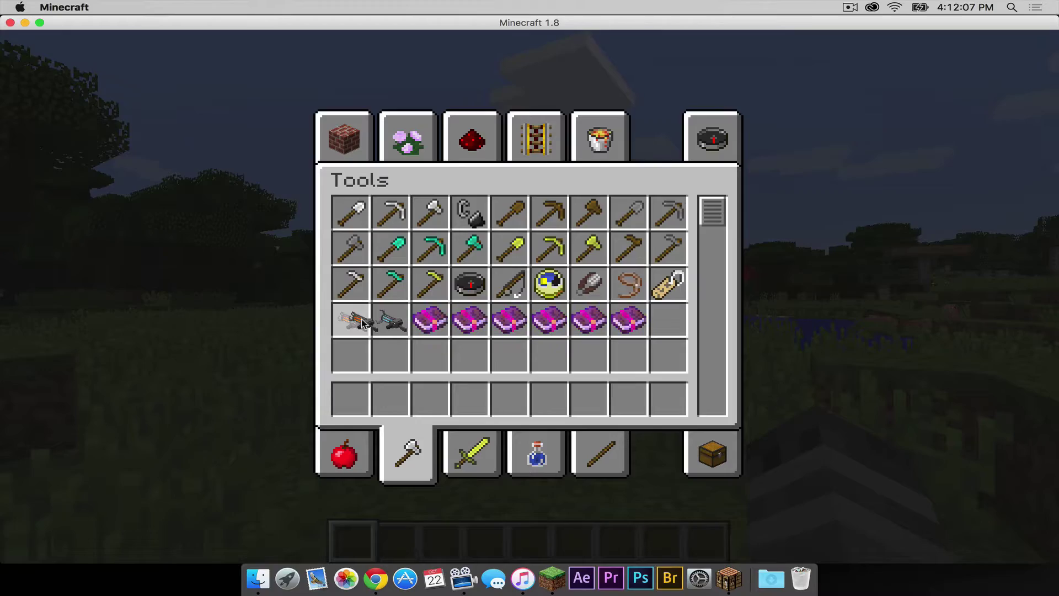
{"action": "left_click", "coordinate": [350, 395]}
{"action": "left_click", "coordinate": [393, 320]}
{"action": "left_click", "coordinate": [389, 393]}
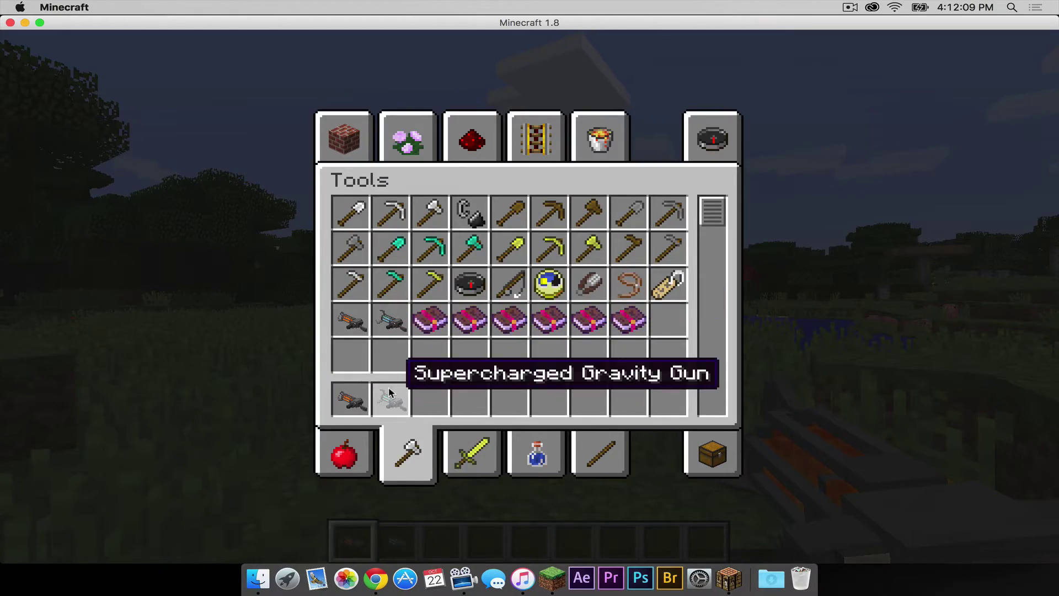
Step: Return to the world with the Gravity Gun selected and walk up to the grass ledge
{"action": "key", "text": "e"}
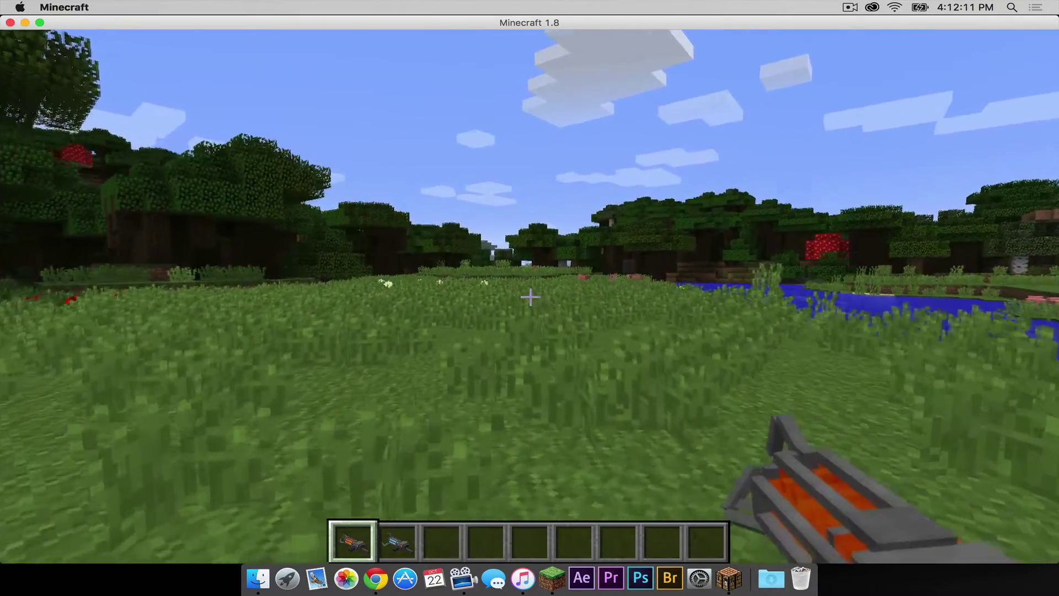
{"action": "scroll", "coordinate": [529, 297], "scroll_direction": "down", "scroll_amount": 1}
{"action": "scroll", "coordinate": [530, 298], "scroll_direction": "up", "scroll_amount": 2}
{"action": "scroll", "coordinate": [530, 298], "scroll_direction": "down", "scroll_amount": 1}
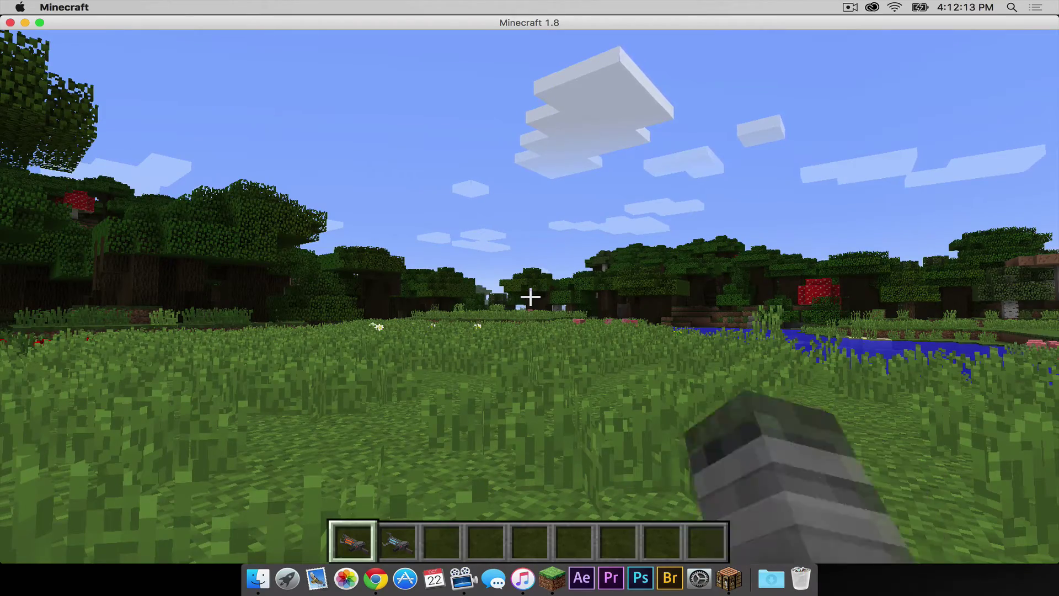
{"action": "scroll", "coordinate": [529, 298], "scroll_direction": "down", "scroll_amount": 1}
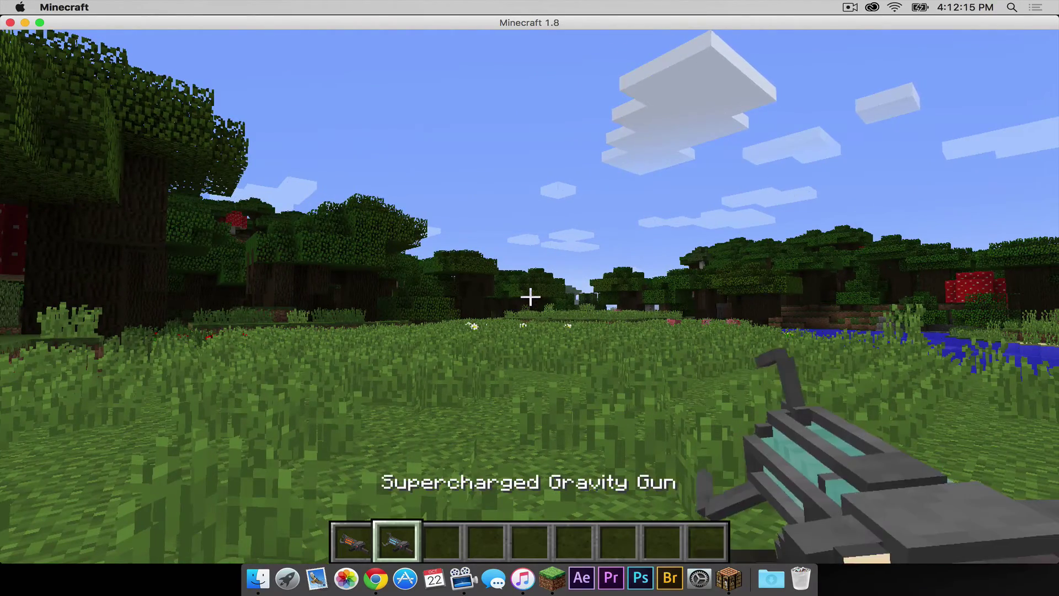
{"action": "scroll", "coordinate": [530, 297], "scroll_direction": "up", "scroll_amount": 1}
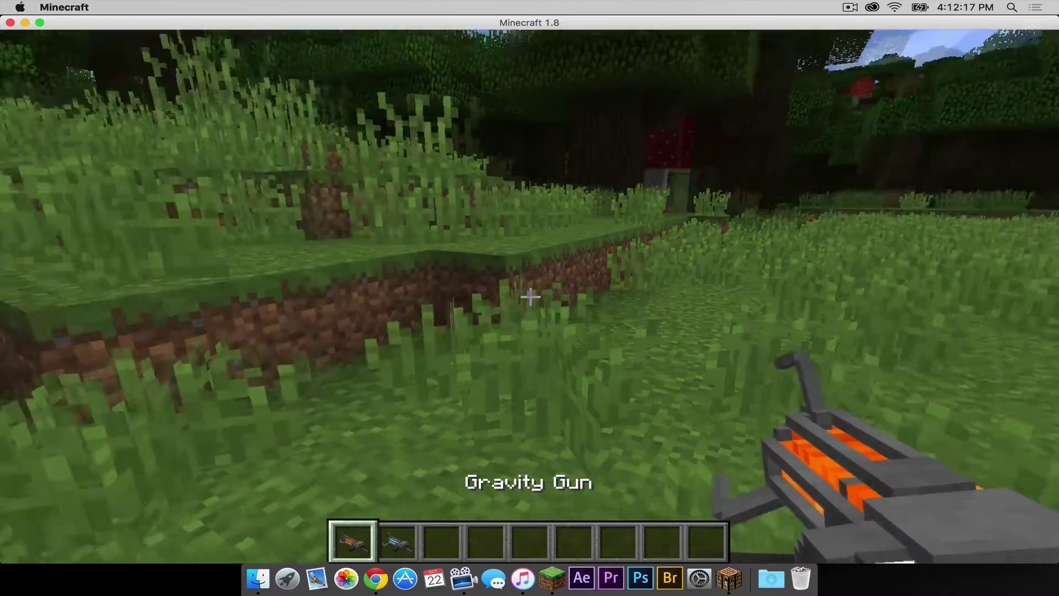
{"action": "key", "text": "w"}
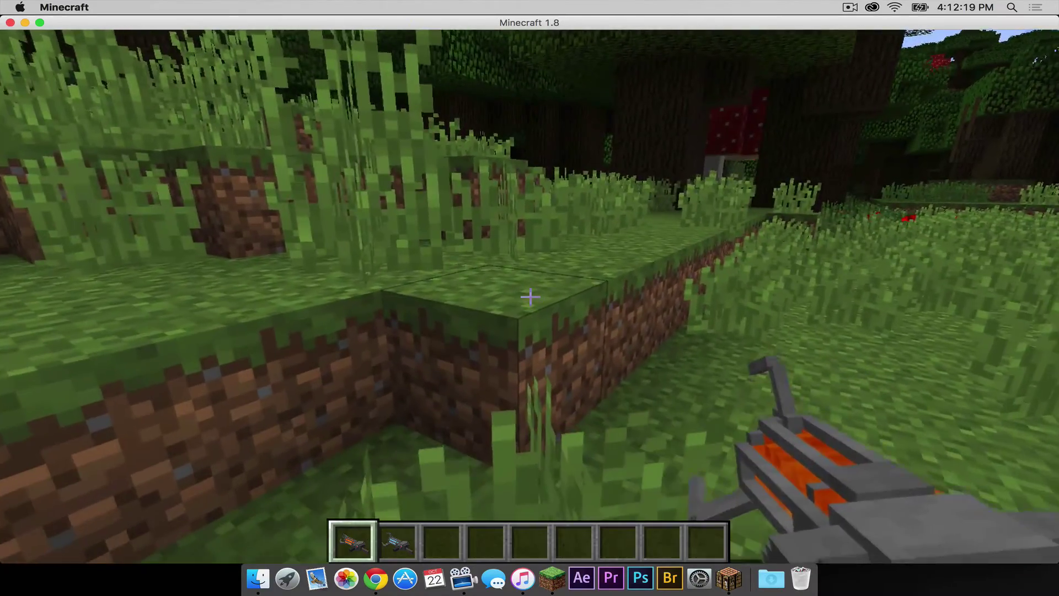
Step: Fling a grass block skyward with the Gravity Gun, then lift another with the Supercharged Gravity Gun
{"action": "right_click", "coordinate": [529, 297]}
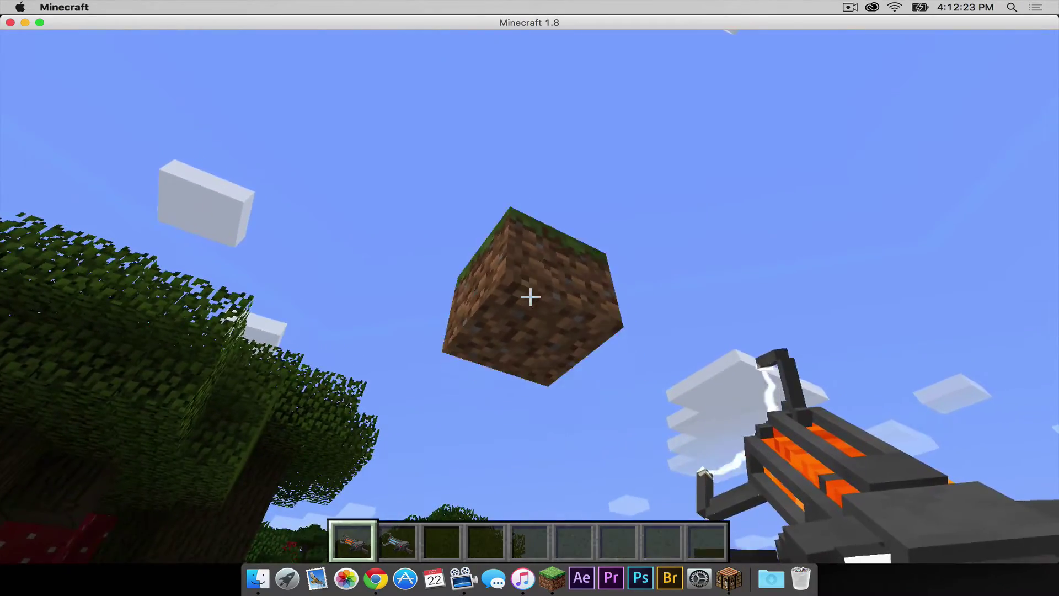
{"action": "left_click", "coordinate": [529, 297]}
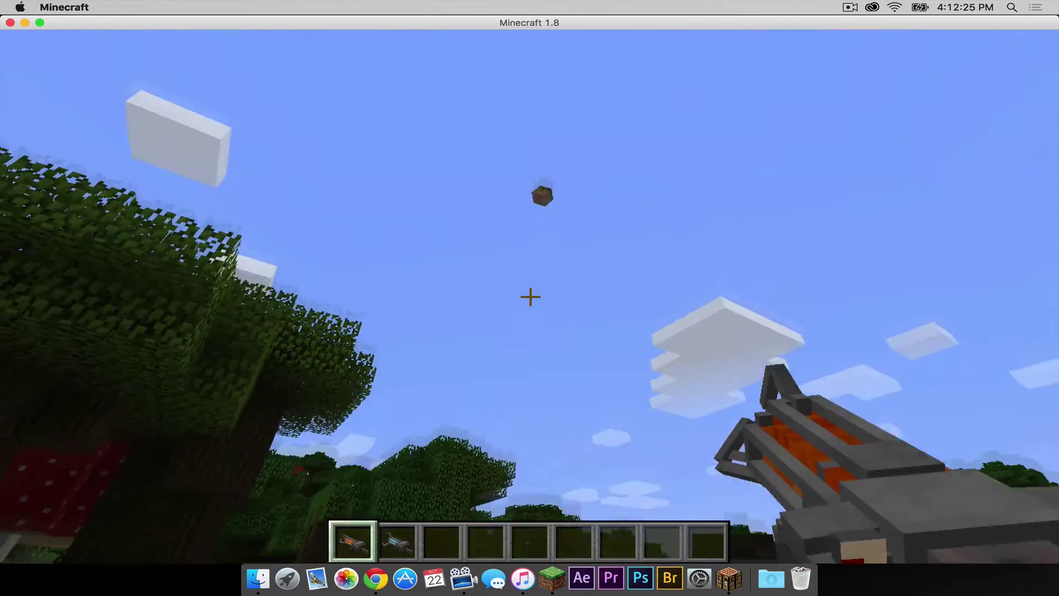
{"action": "key", "text": "2"}
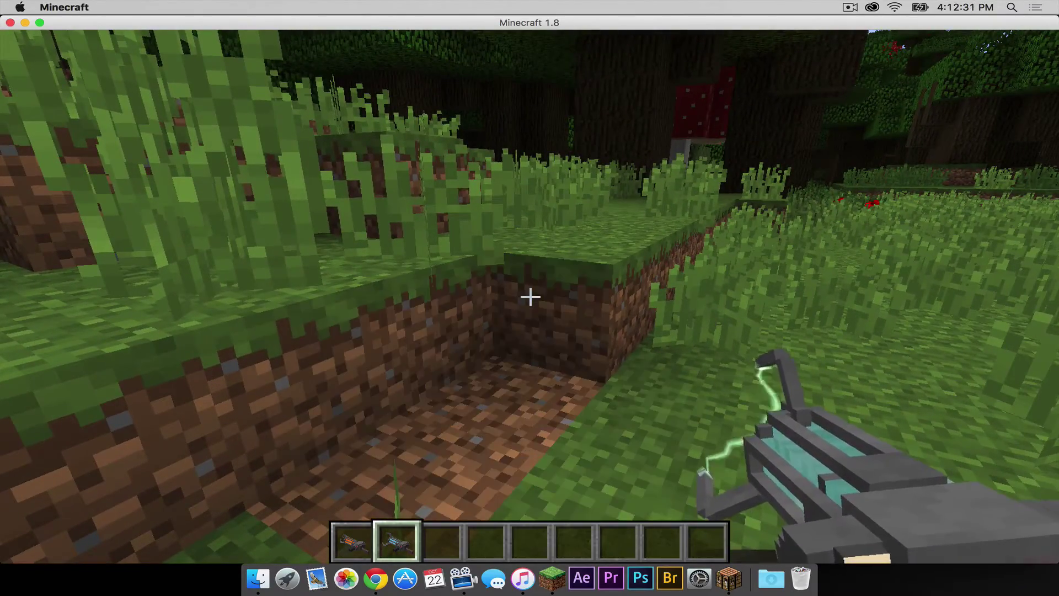
{"action": "right_click", "coordinate": [530, 296]}
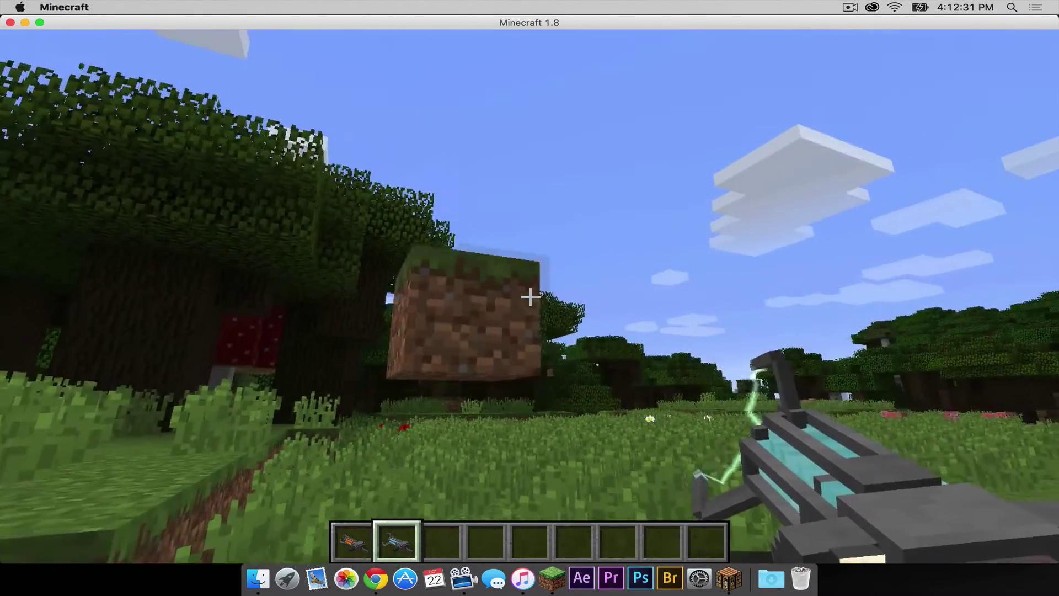